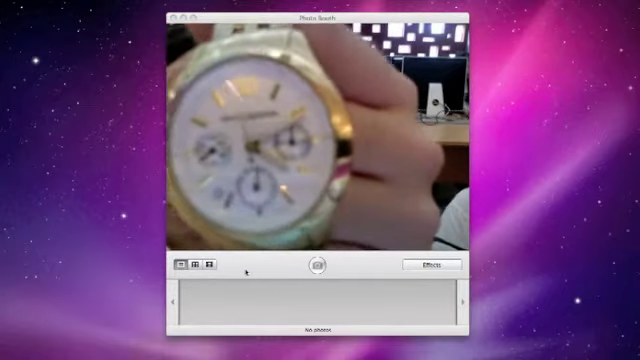
- Capture a single snapshot of the wristwatch as the first photo in the strip
click(180, 265)
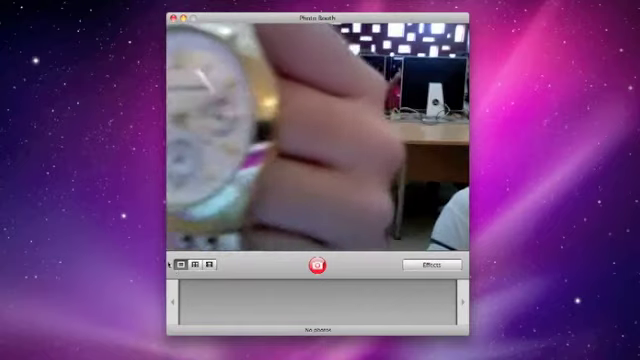
click(317, 265)
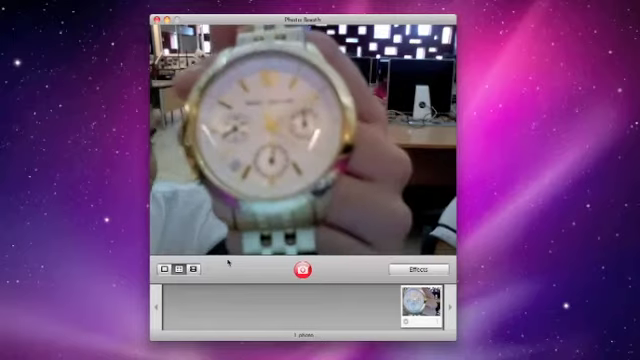
- Capture a four-shot composite of the watch as the second strip item
click(301, 270)
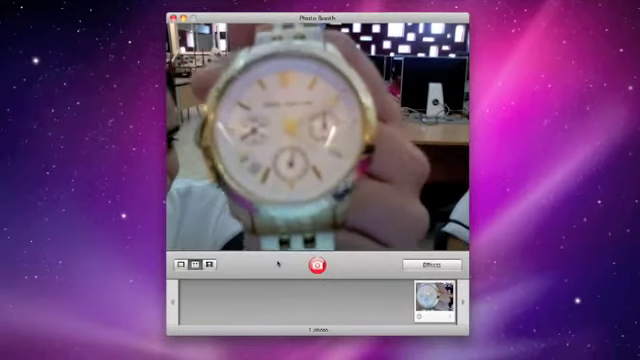
click(315, 266)
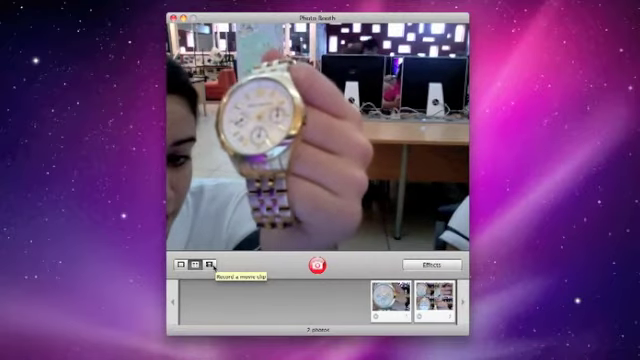
- Record a few-second movie clip of the watch in movie clip mode
click(210, 265)
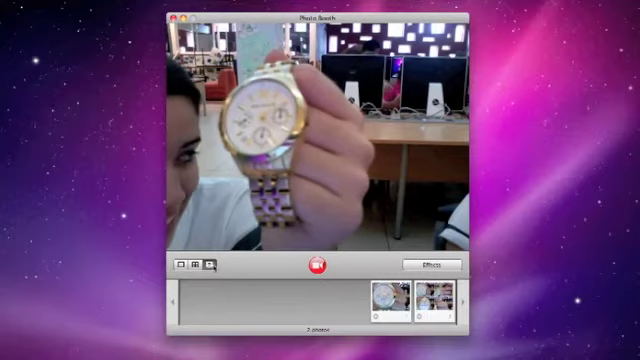
click(318, 265)
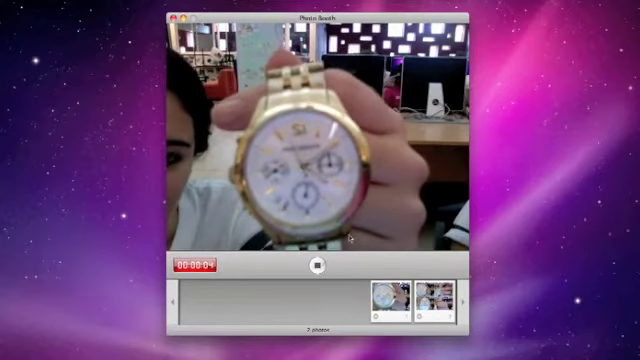
click(318, 266)
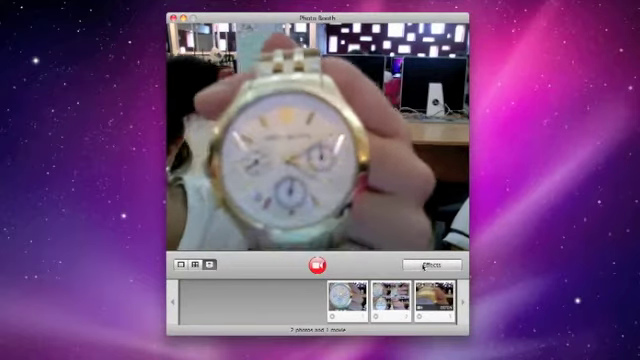
- Page through the effect grids to the backdrops, then back to Sepia, Glow and Pop Art
click(420, 265)
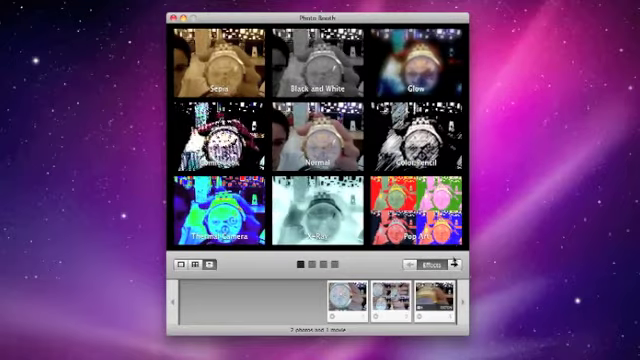
click(455, 265)
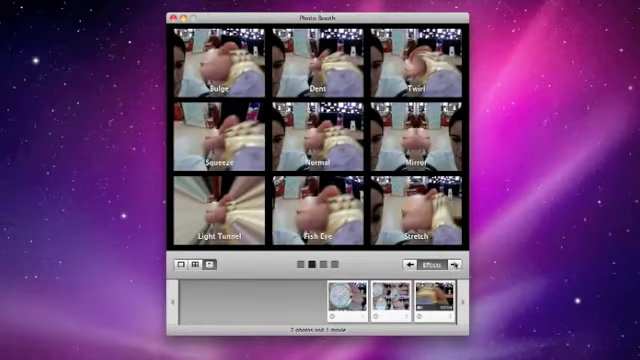
click(455, 265)
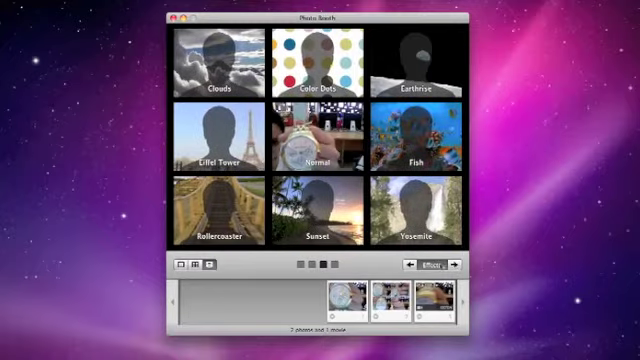
click(455, 265)
click(409, 265)
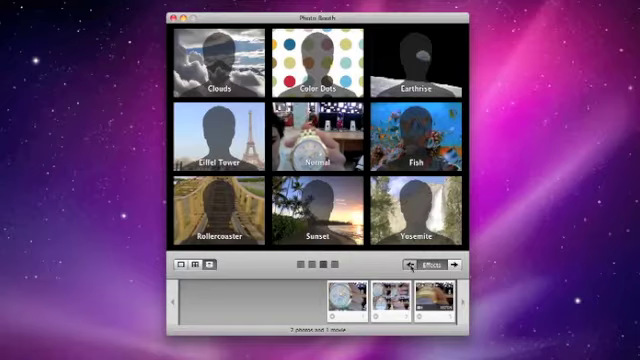
click(409, 265)
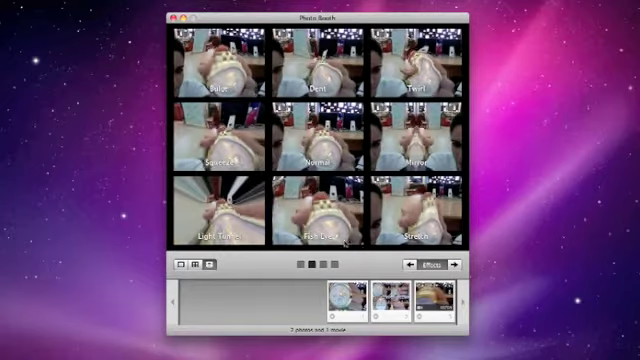
click(409, 265)
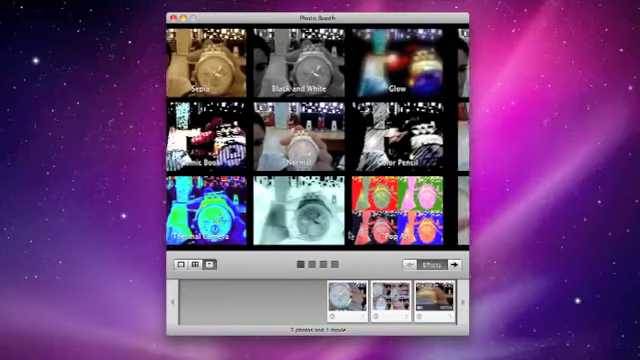
- Apply the Thermal Camera effect and capture a 4-up photo of the watch
click(220, 235)
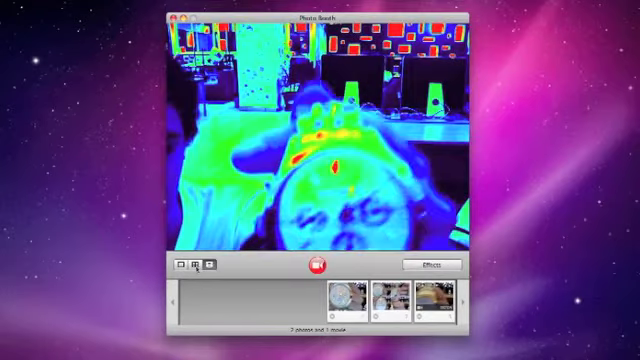
click(196, 265)
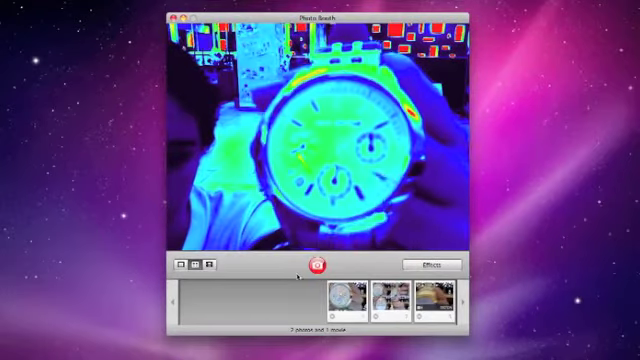
click(316, 265)
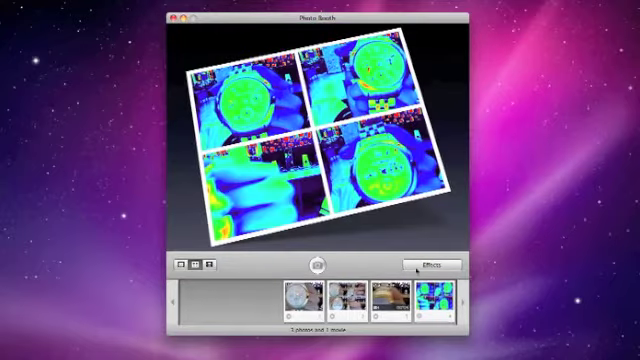
- Apply the Pop Art effect and start a four-shot capture of the watch
click(418, 266)
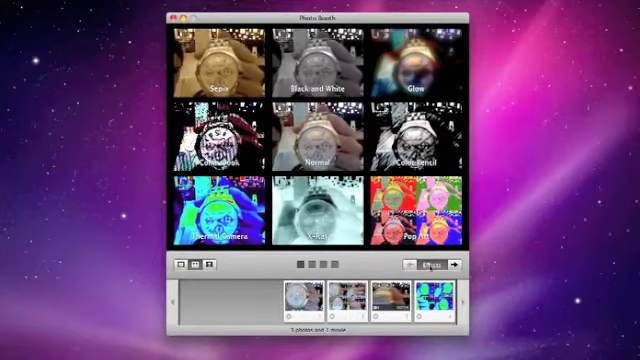
click(415, 212)
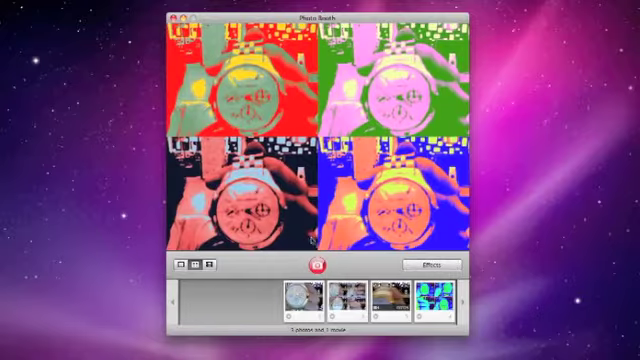
click(317, 265)
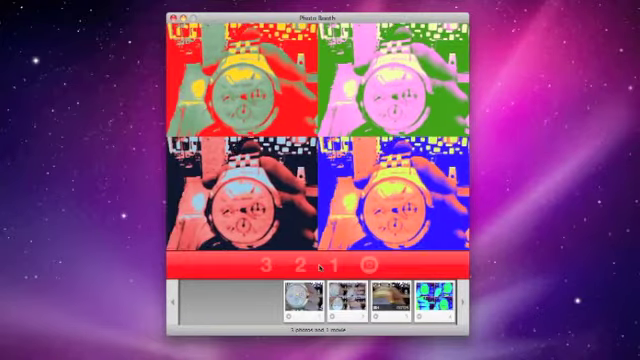